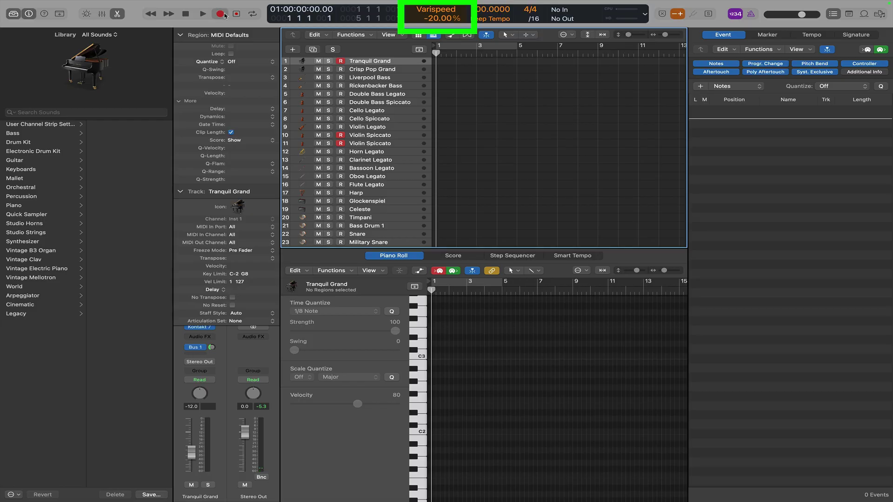
Record a take on the armed Tranquil Grand and two Violin Spiccato tracks, and quantize the regions to 1/16 Note with 71% strength.
click(221, 14)
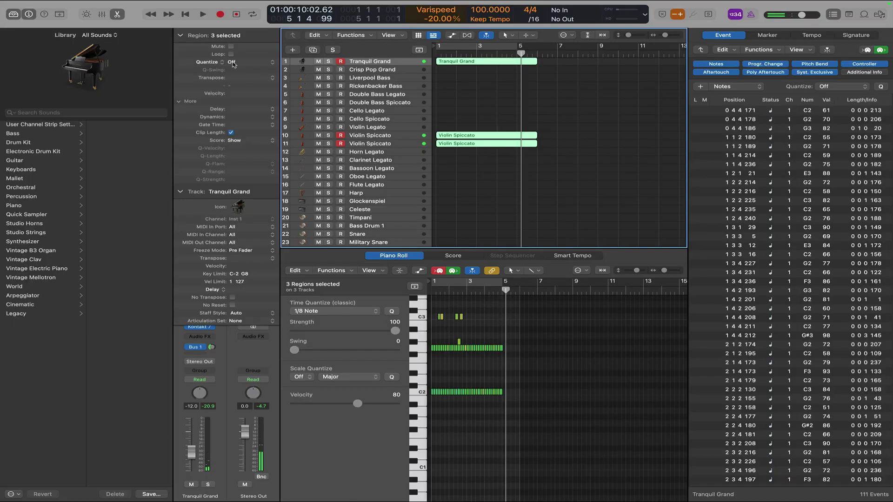
click(234, 64)
click(241, 108)
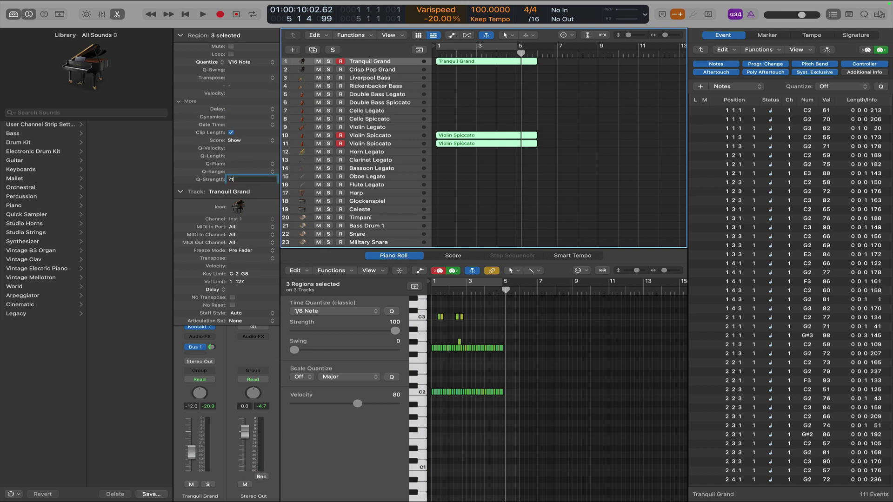
text(71)
key(Return)
Play back the three quantized regions to check their timing, and clear the selection.
key(space)
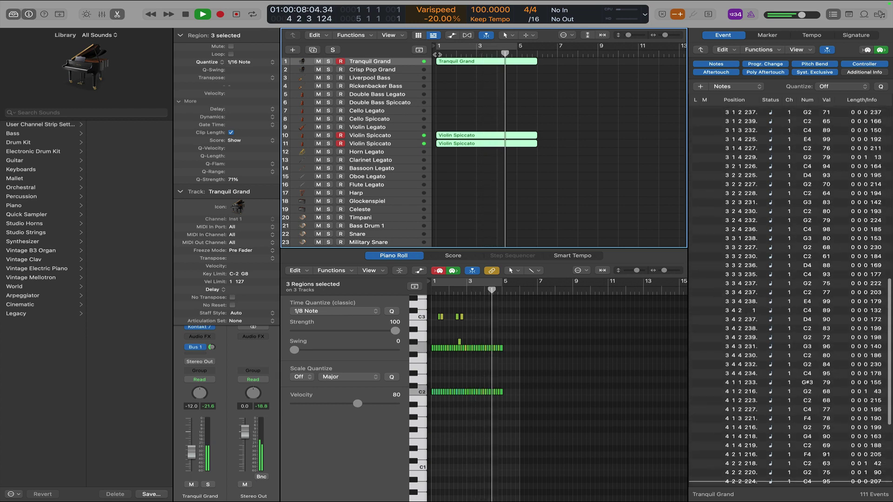
key(space)
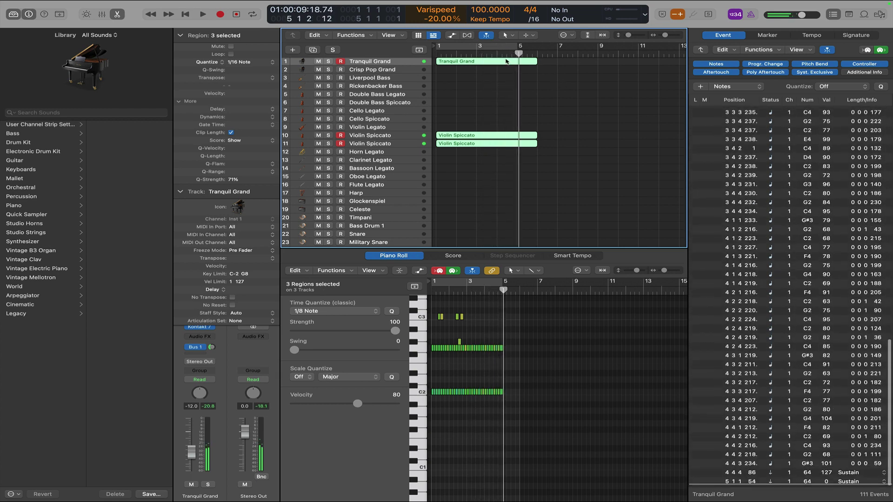
click(494, 170)
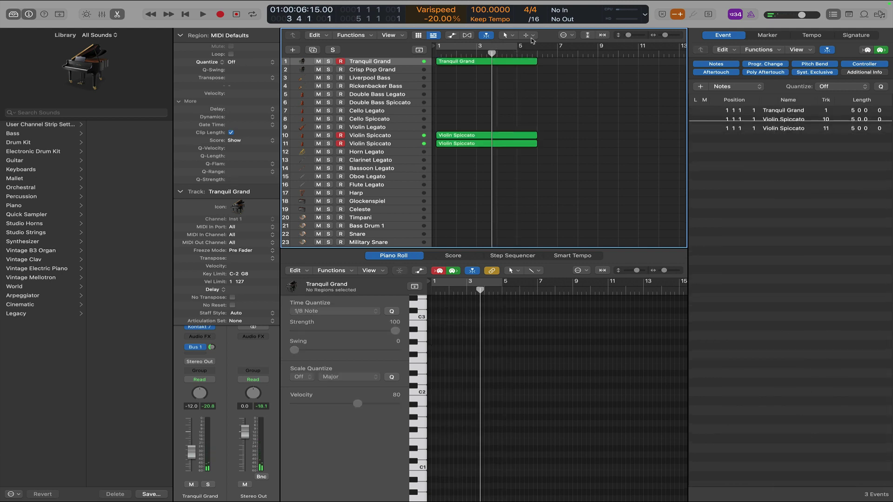
Split the Violin Spiccato region on track 10 at bar 4 with the Scissors Tool.
drag(667, 36, 632, 37)
scroll(558, 108, down, 5)
key(space)
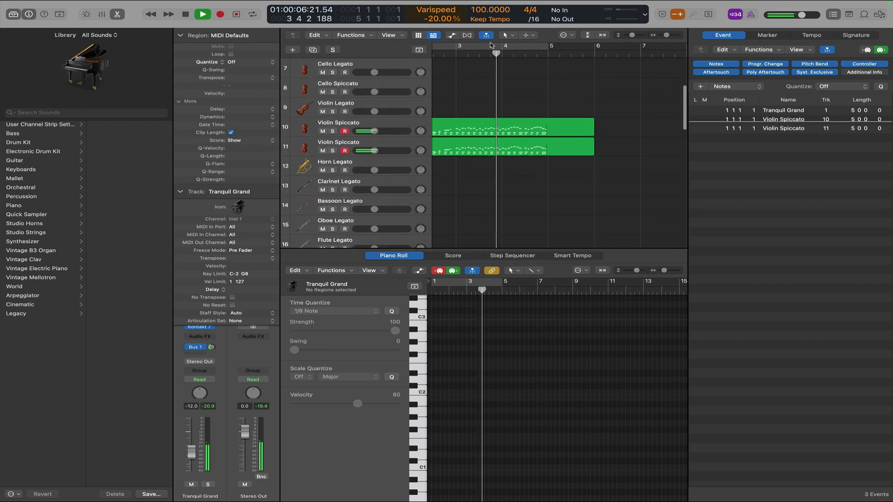
click(506, 34)
click(526, 81)
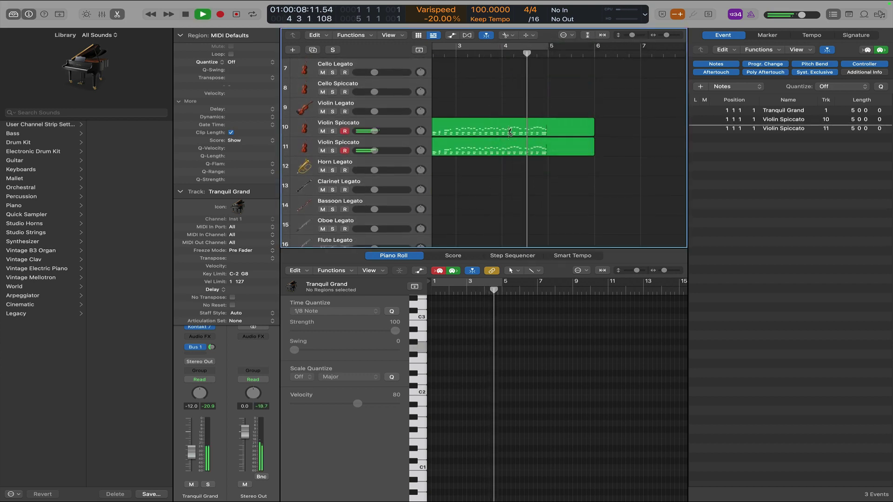
click(509, 132)
click(520, 176)
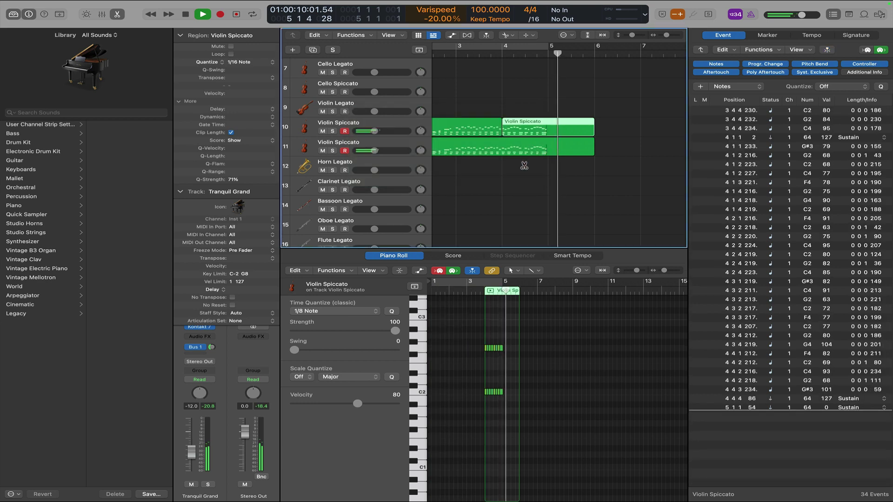
Copy the split-off Violin Spiccato region at bar 4 onto the Bassoon Legato track.
click(506, 35)
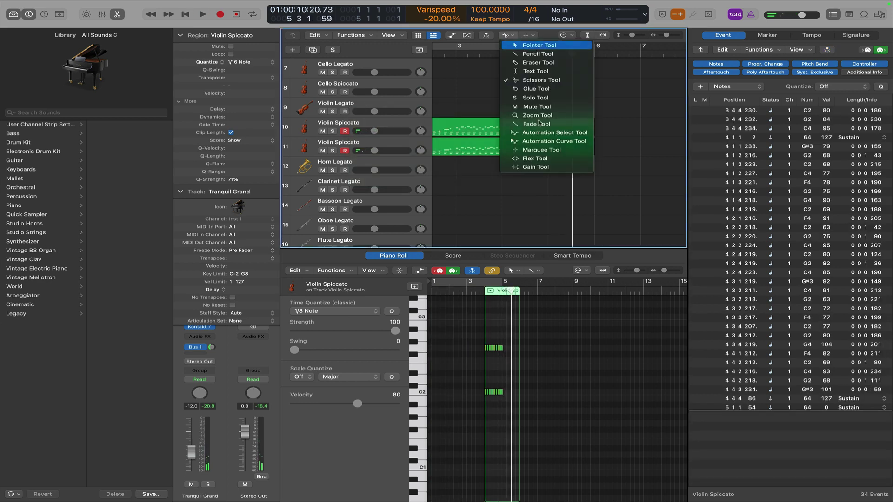
click(539, 45)
drag(529, 128, 525, 201)
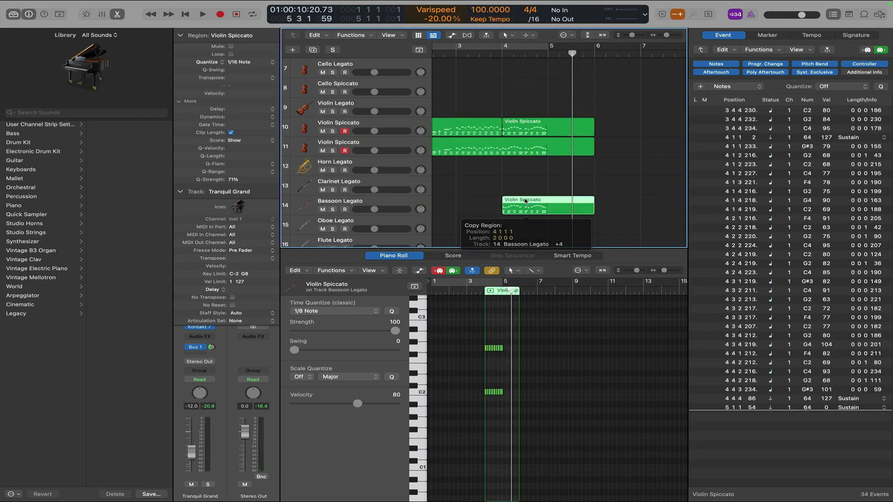
scroll(525, 199, up, 4)
click(526, 164)
key(z)
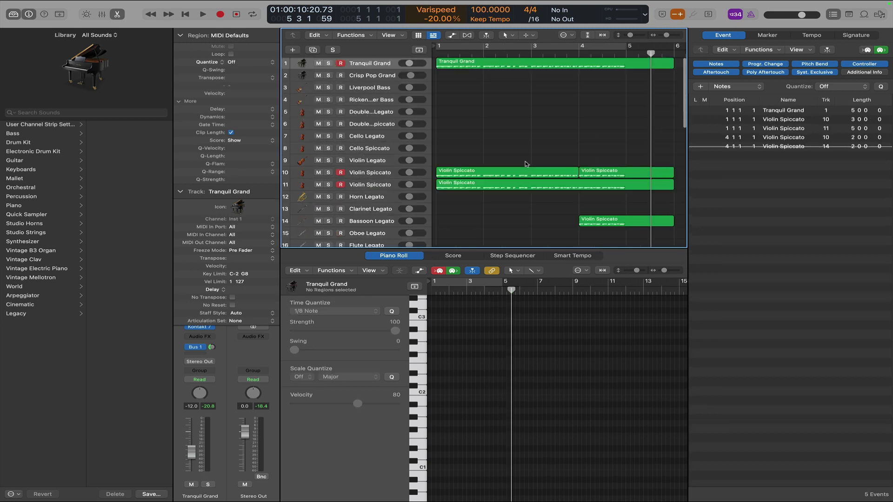
Move the copied Violin Spiccato region from the Bassoon Legato track to the Harp track, keeping its start at bar 4.
scroll(566, 167, down, 5)
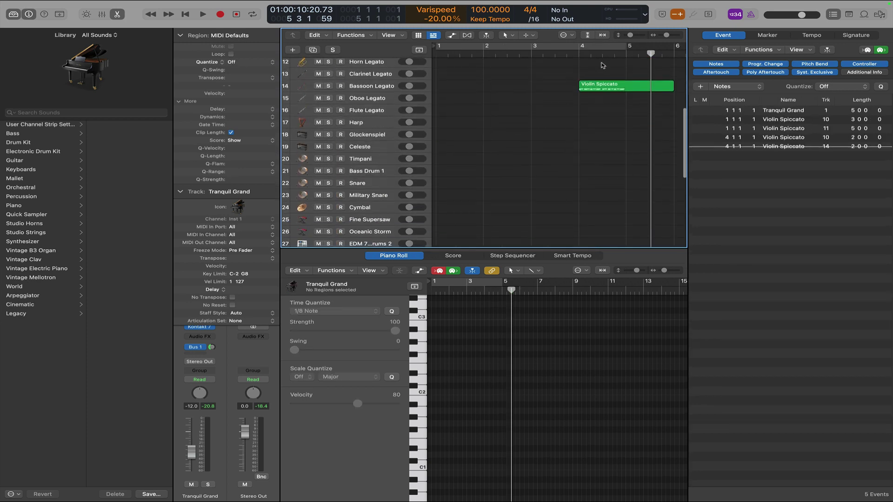
click(605, 85)
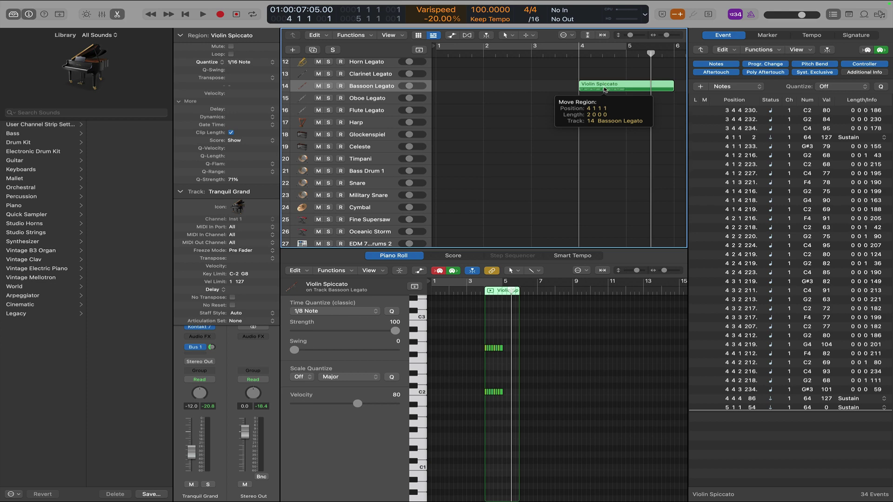
drag(605, 89, 605, 124)
scroll(593, 56, up, 5)
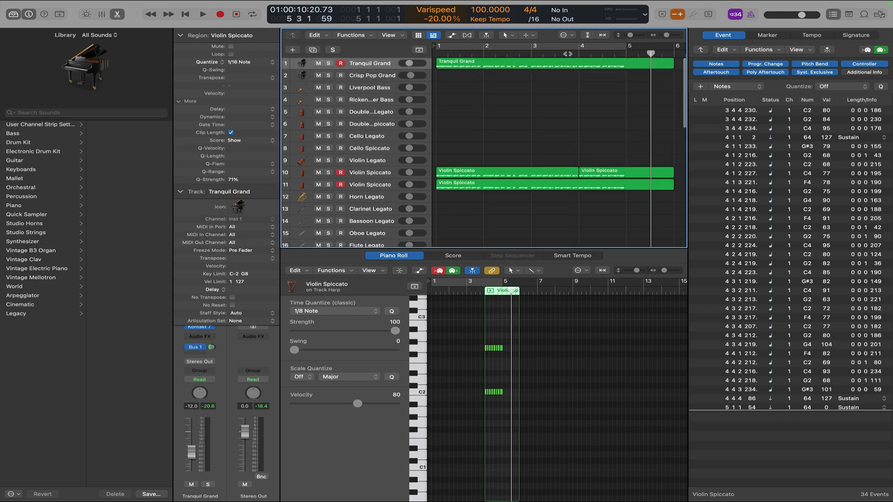
Solo the Harp track and listen to its copied region.
scroll(338, 125, down, 5)
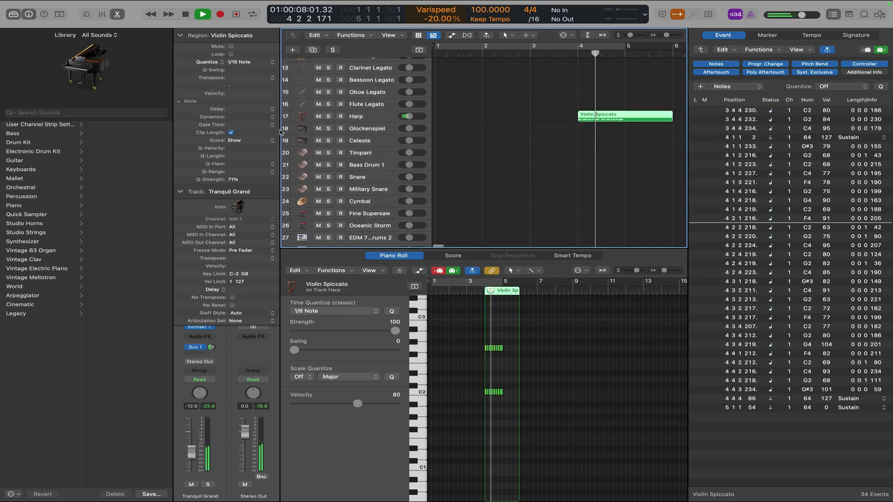
click(329, 116)
key(space)
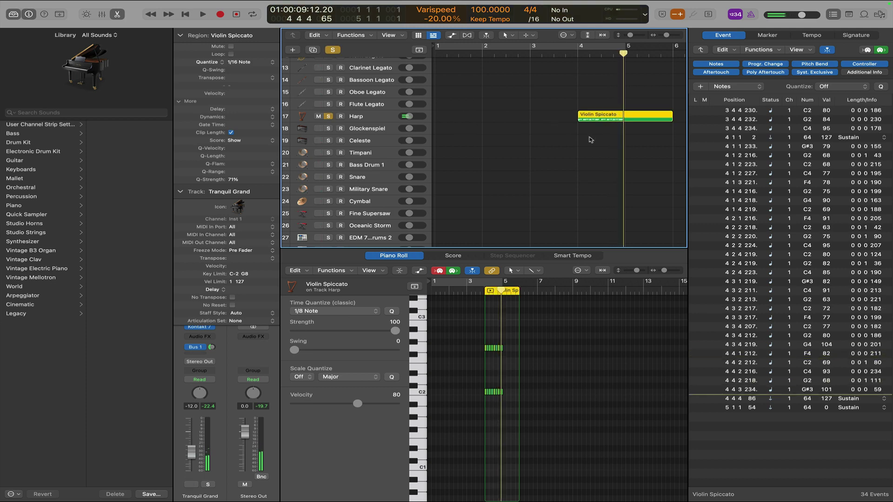
click(590, 139)
Transpose the Harp region by +36 and raise the Harp track's volume slightly during playback.
click(624, 120)
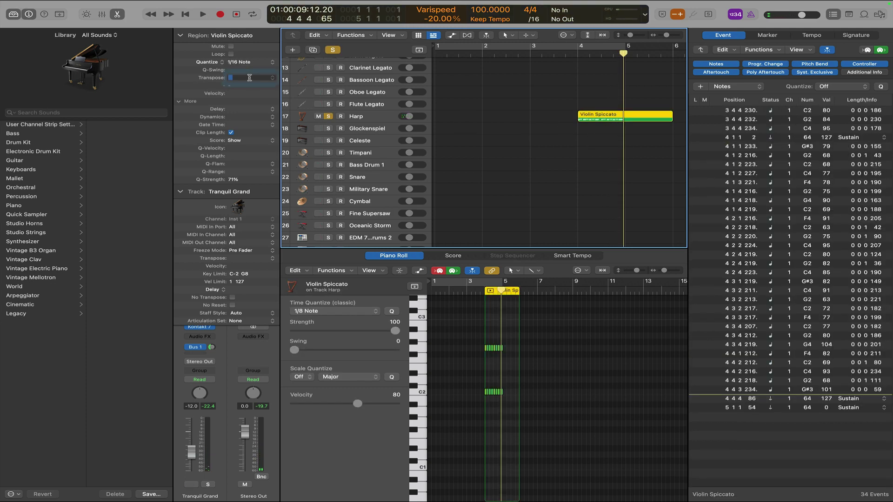
click(567, 67)
key(space)
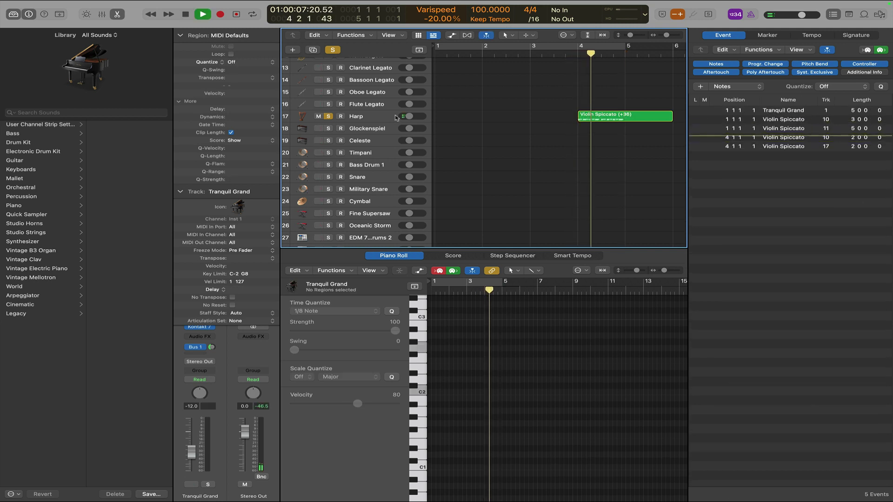
drag(410, 117, 412, 116)
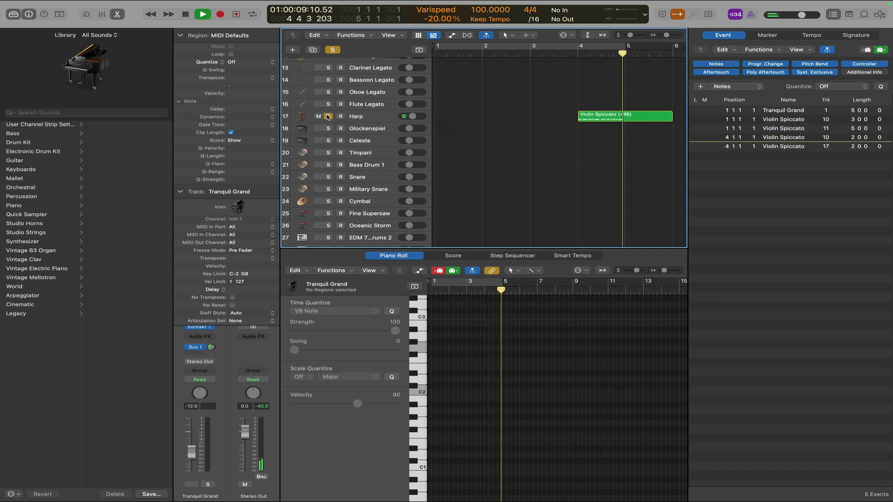
Play the soloed Harp region from just before bar 4 and set its transposition to +24.
click(593, 120)
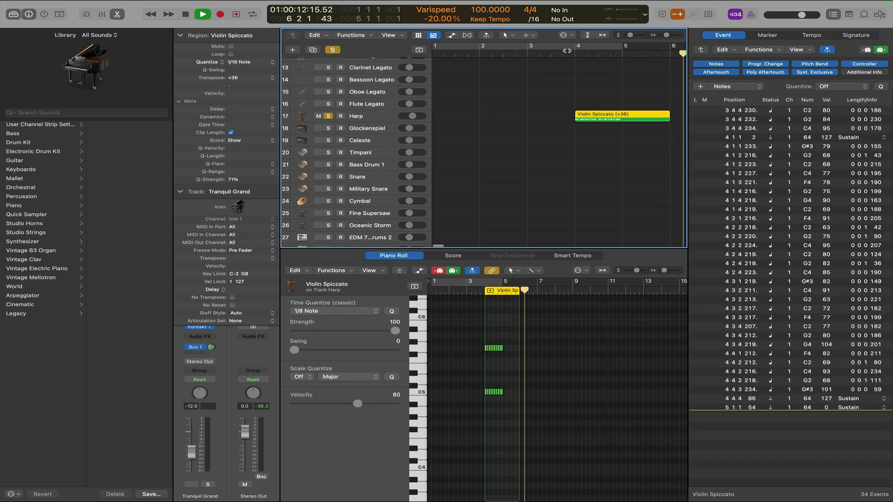
click(566, 50)
key(space)
click(374, 118)
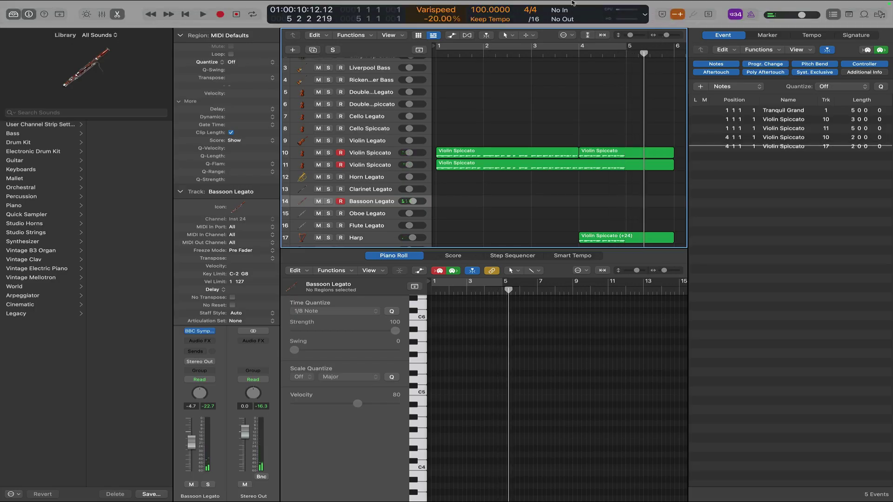
Review the control bar and display customization options, including the Varispeed display and Capture Recording.
click(644, 16)
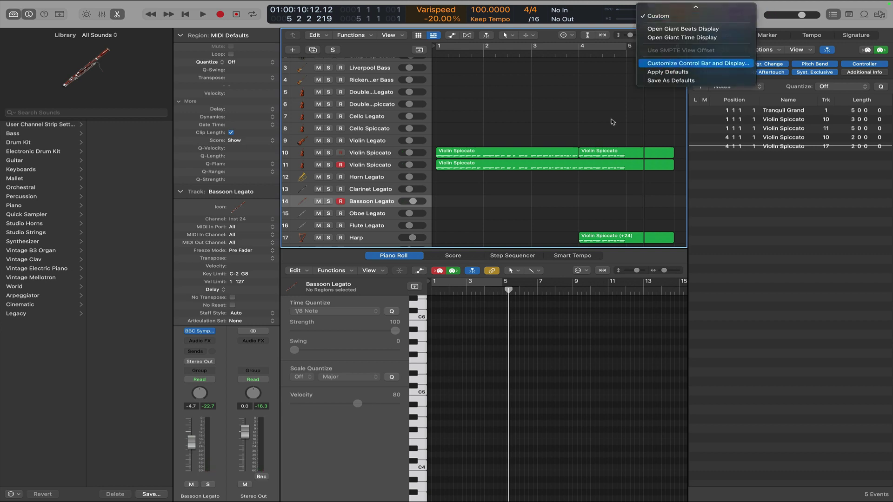
click(697, 63)
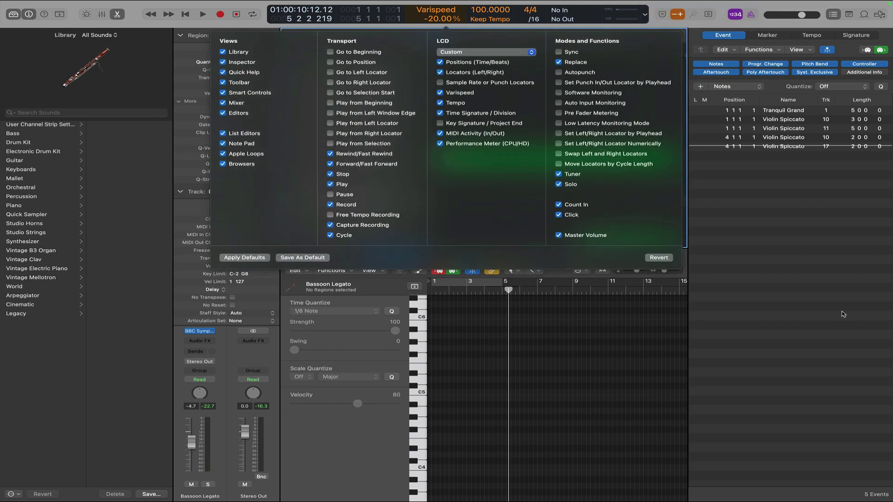
click(843, 314)
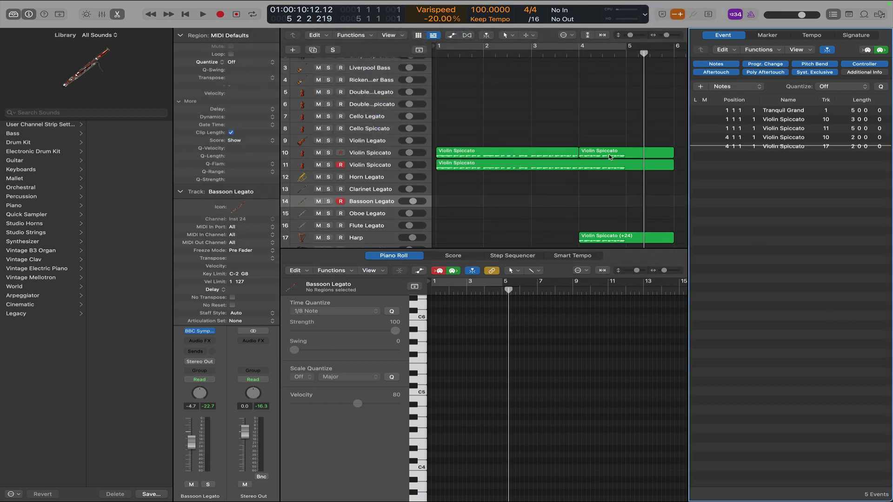
Capture the performance just played as a recording on the Bassoon Legato track, and move the playhead back to bar 1.
click(237, 15)
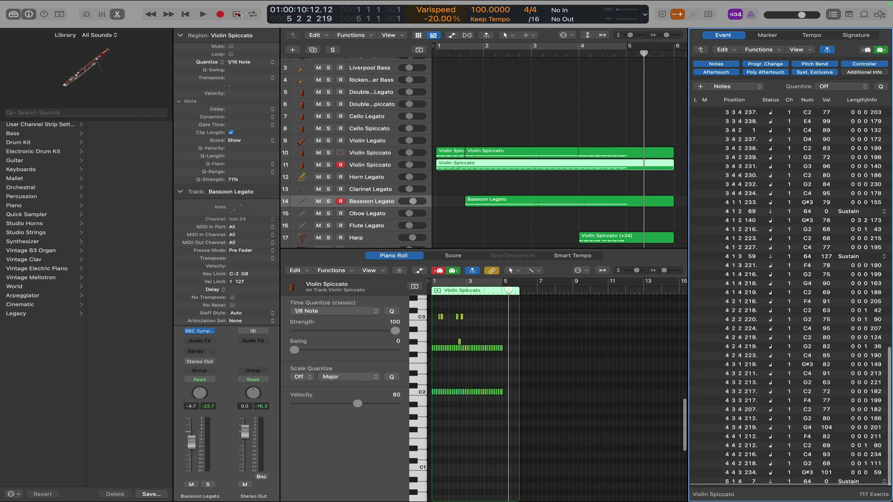
click(452, 49)
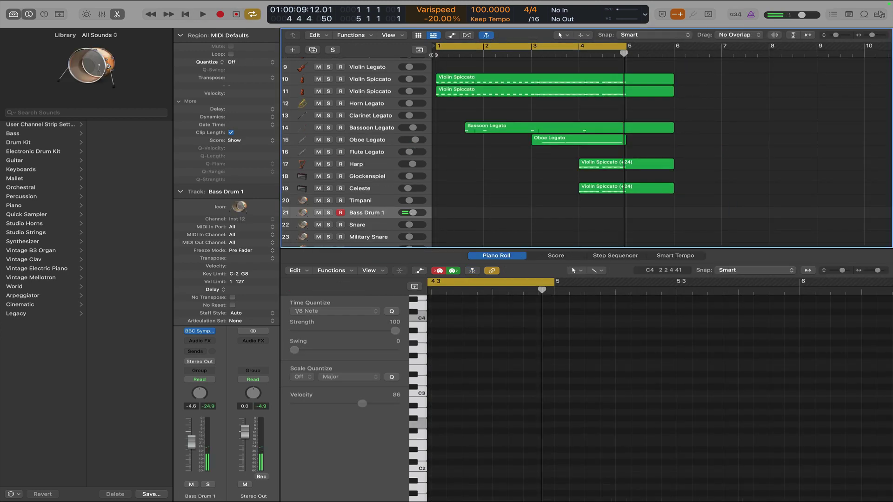
Record the Bass Drum 1 part with cycle on, and move its bar 1 region to bar 5.
key(Return)
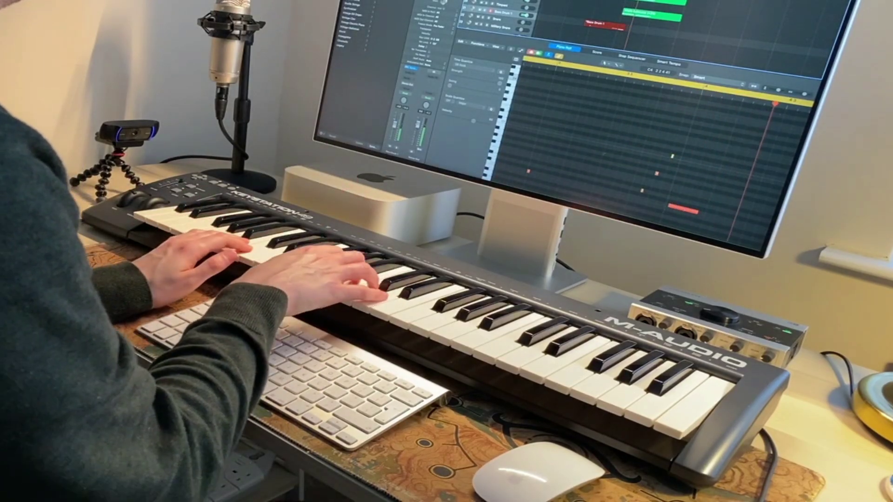
key(space)
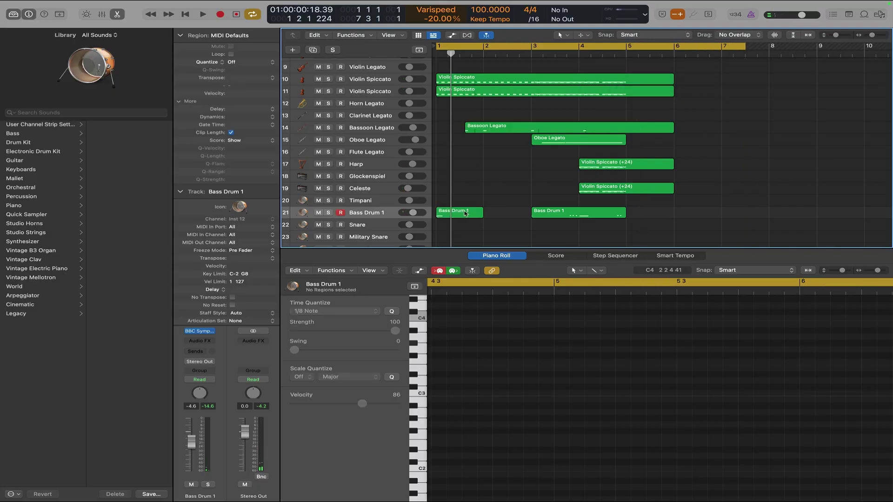
drag(465, 213, 651, 216)
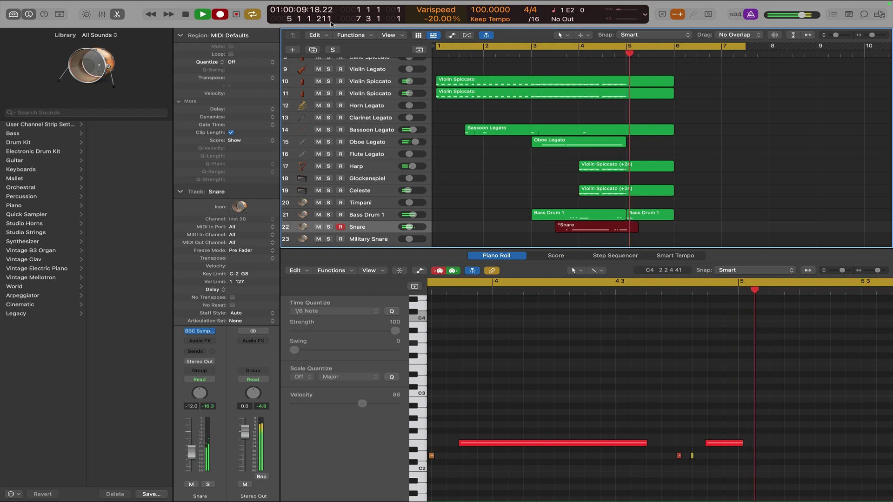
Finish recording the Snare part, and record a Glockenspiel part over bars 3 and 4.
key(space)
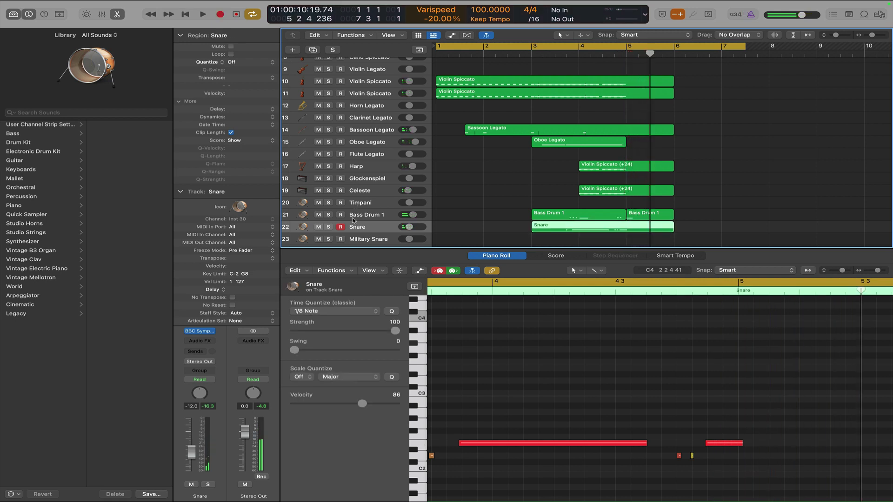
click(368, 179)
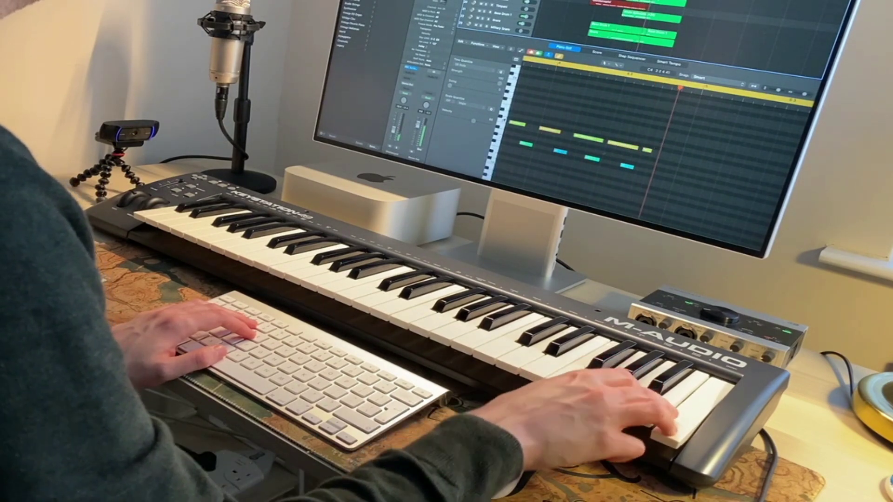
key(space)
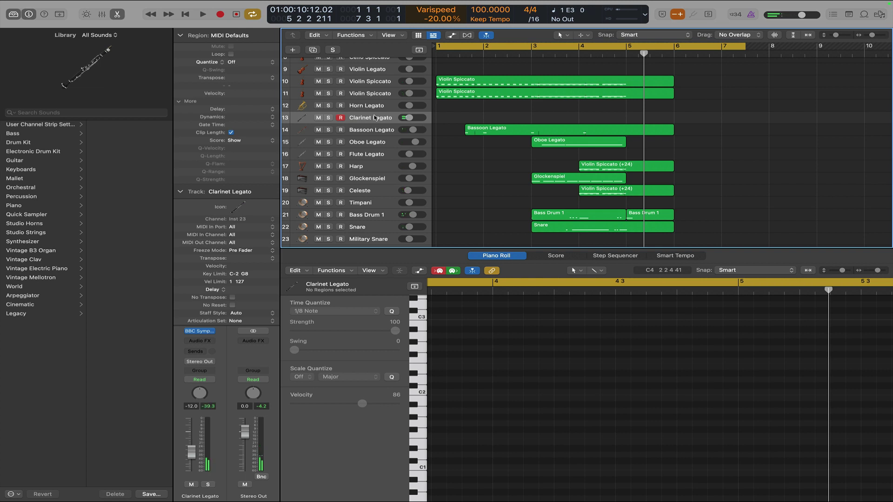
Copy the Oboe Legato region at bar 3 onto the Clarinet Legato track and play the arrangement from bar 3.
scroll(538, 135, right, 2)
scroll(538, 135, up, 1)
drag(552, 148, 550, 126)
key(Return)
key(space)
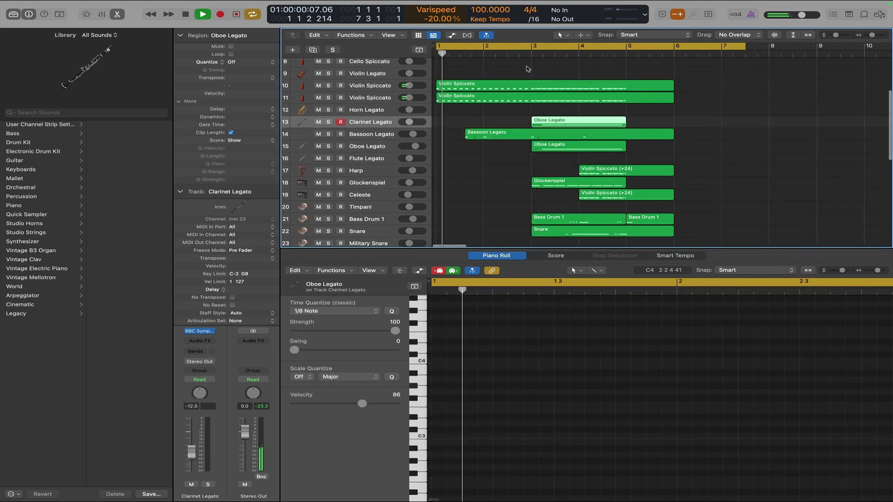
click(530, 52)
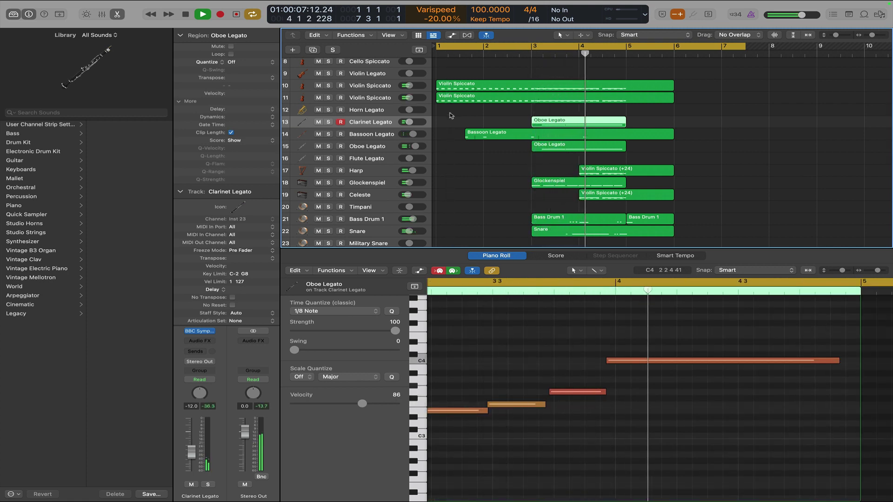
Record a synth part on the Fine Supersaw track from bar 1.
scroll(513, 142, down, 5)
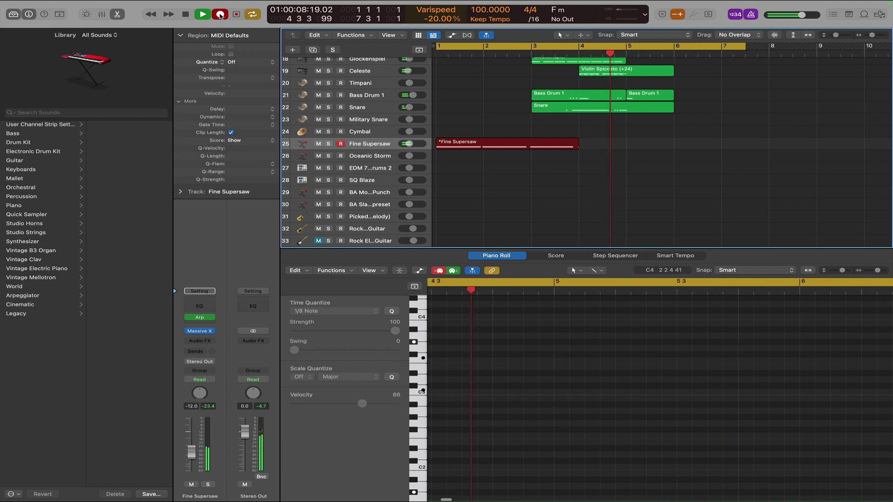
click(220, 14)
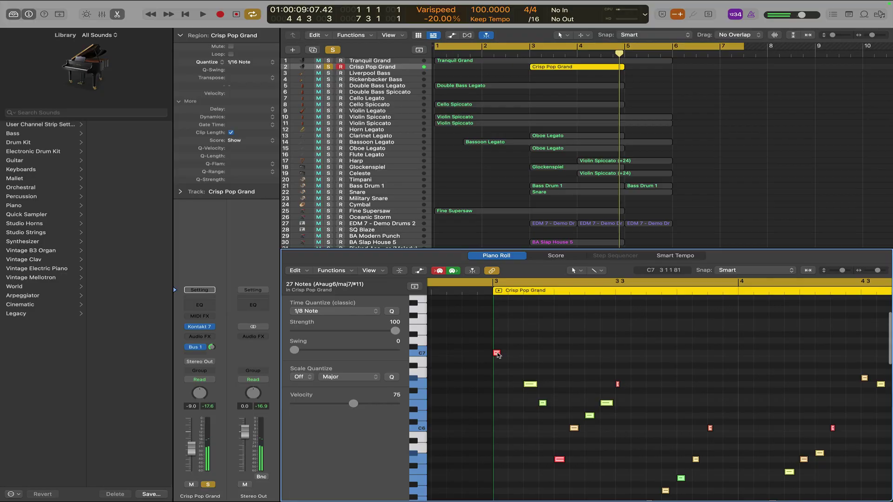
Copy all notes of the Crisp Pop Grand region one octave down (-12), listen to the result, and unsolo the track.
drag(497, 353, 496, 432)
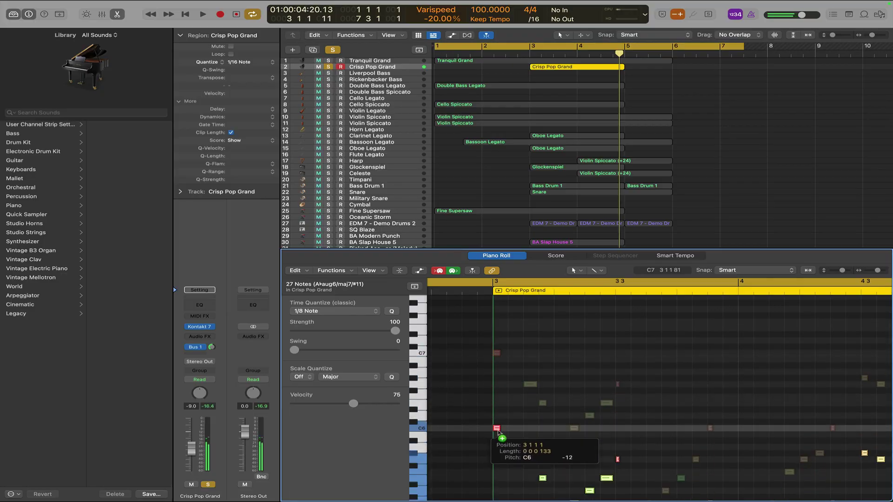
key(space)
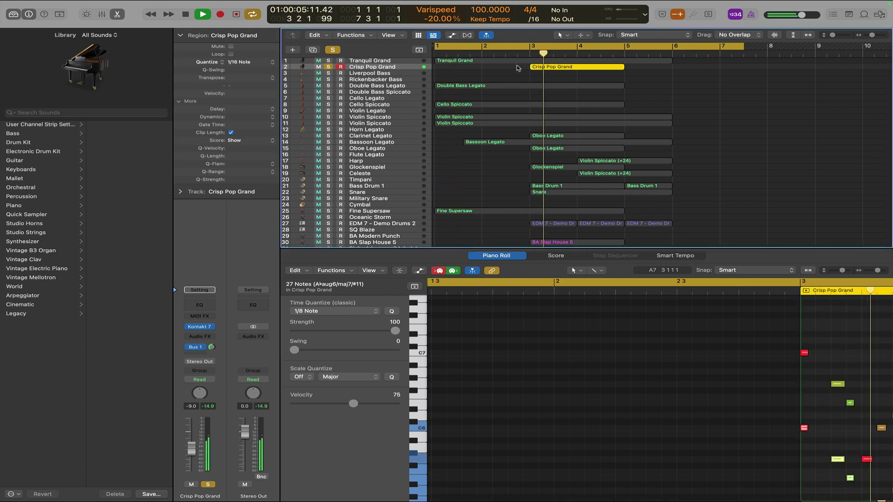
click(329, 67)
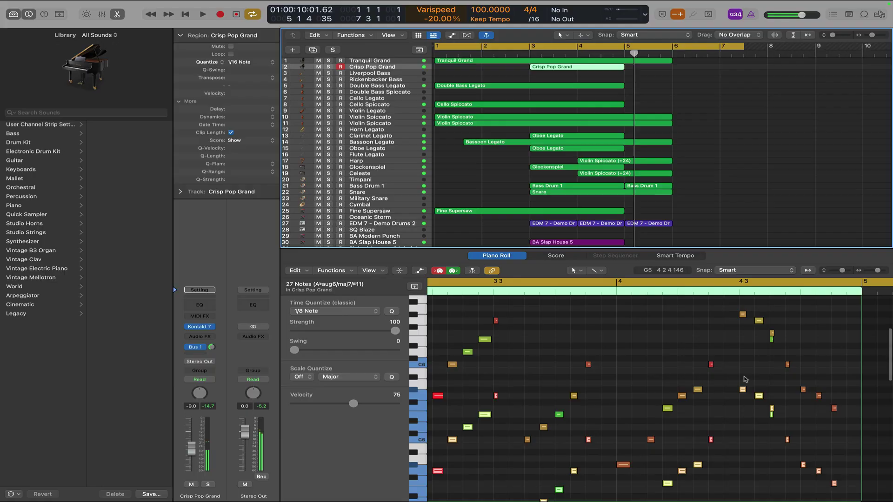
Remove the stray short notes just after beat 3 of bar 4 in the Crisp Pop Grand region.
drag(752, 368, 771, 347)
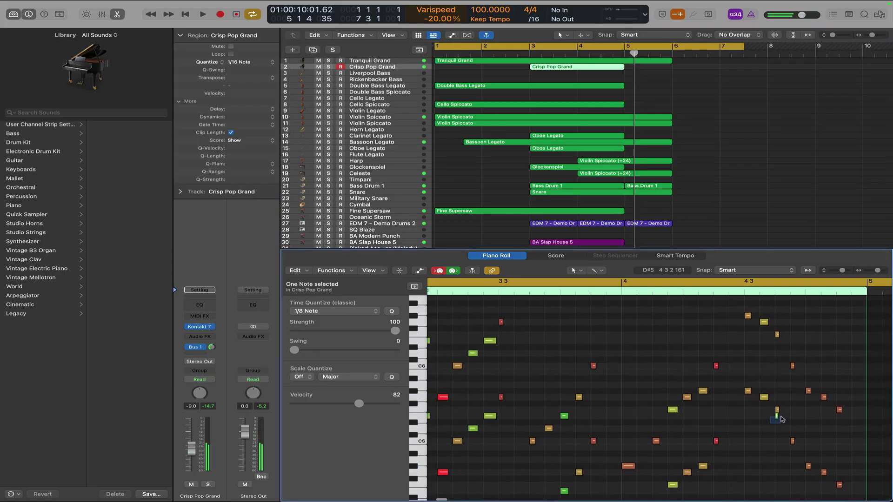